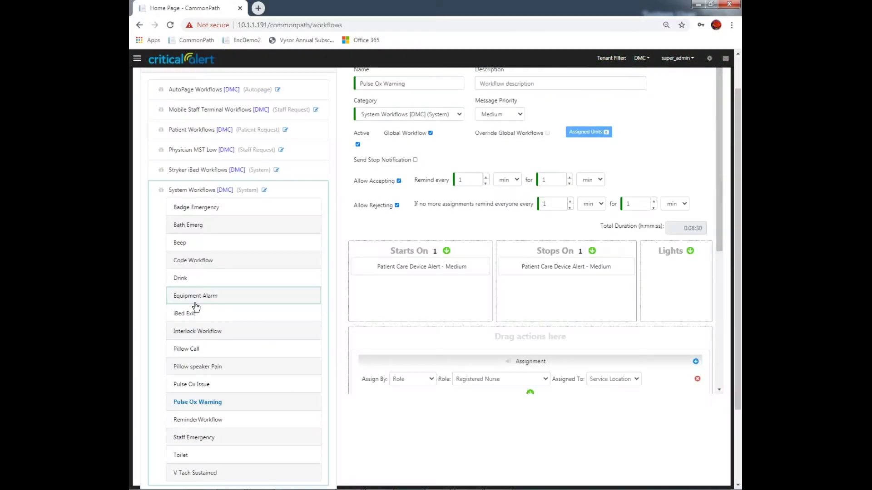
Scroll up through the Pulse Ox Warning workflow while the idle session times out to the login page
scroll(338, 309, up, 1)
scroll(338, 309, up, 1)
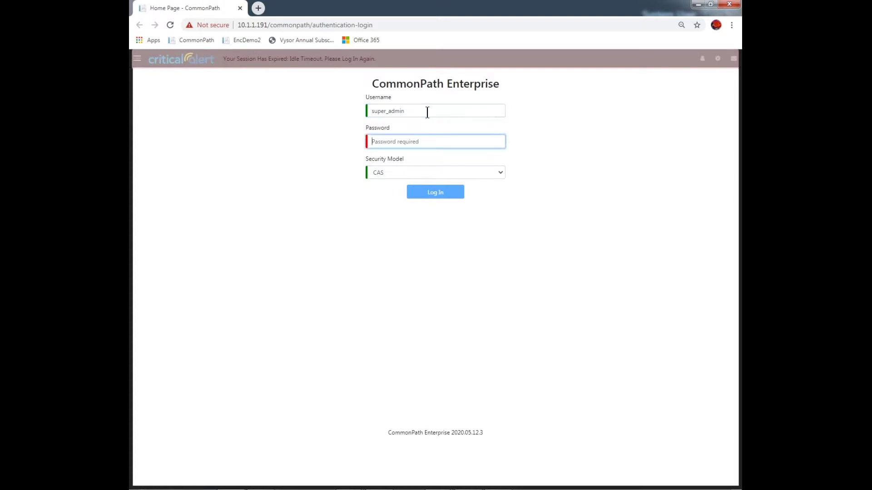
Enter the password to log back in and open Configure Workflows to list the six workflow categories
click(407, 172)
key(Return)
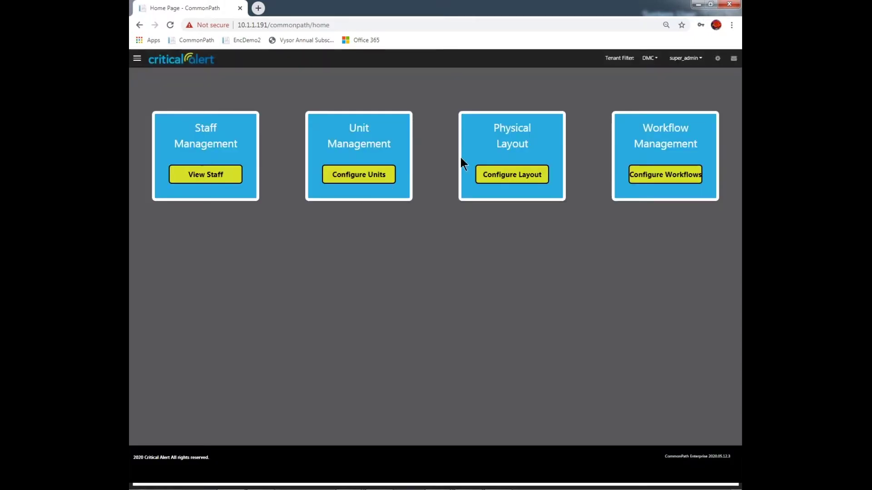
click(638, 178)
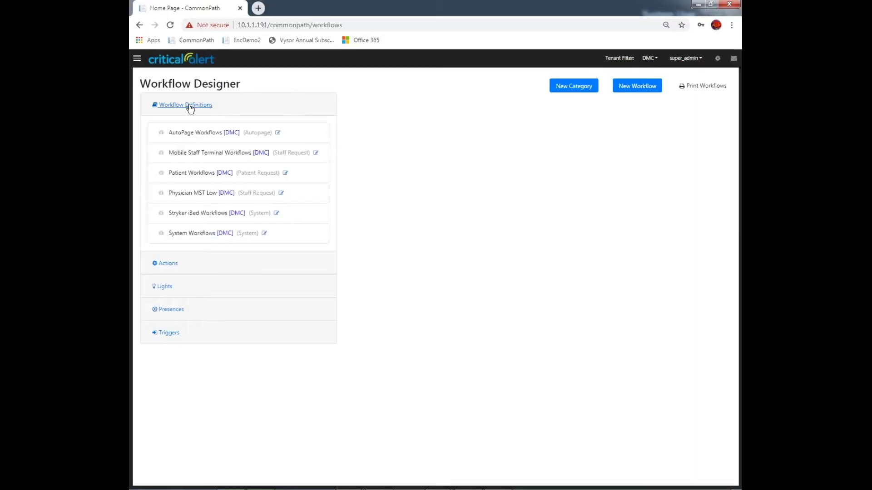
click(208, 234)
scroll(240, 297, down, 1)
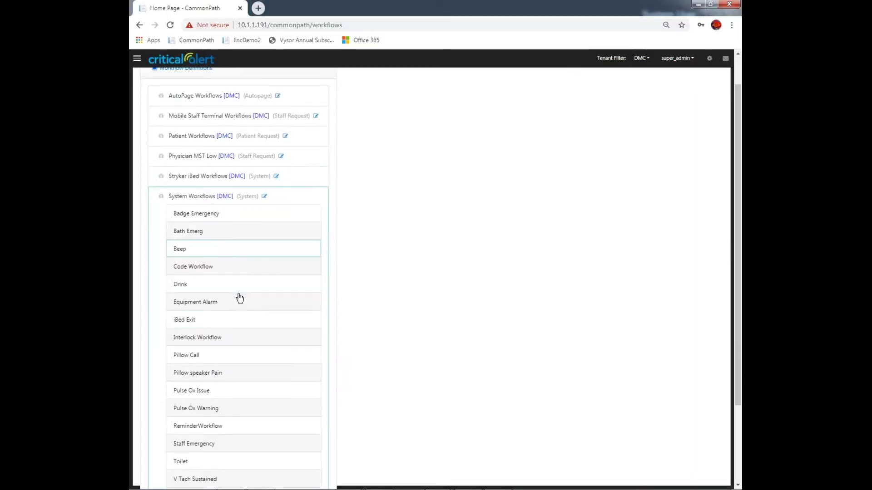
scroll(240, 298, down, 3)
click(226, 301)
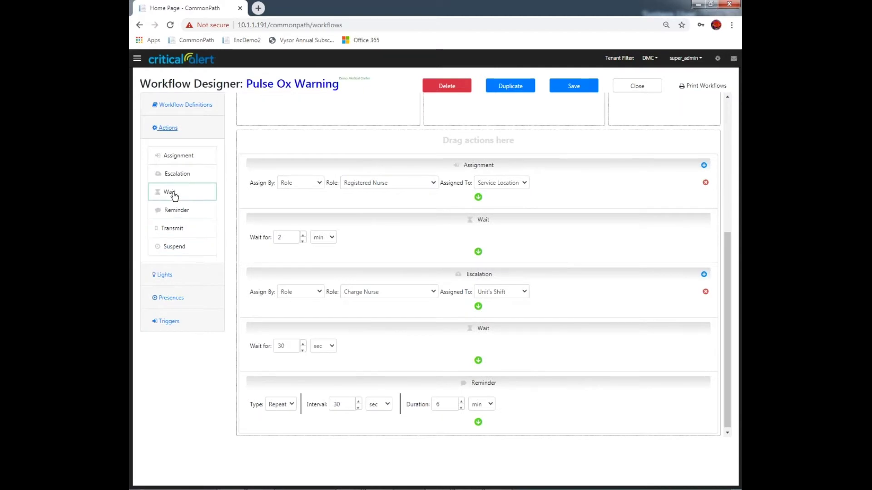
drag(174, 196, 363, 150)
click(332, 183)
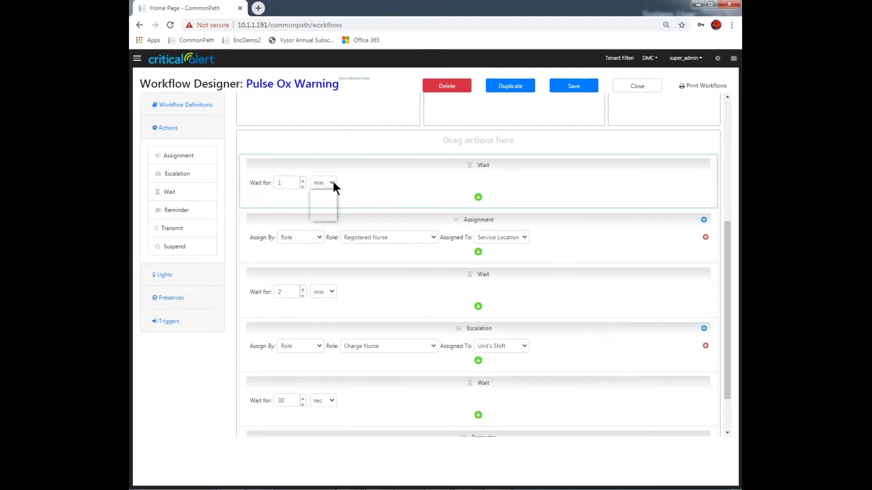
click(331, 213)
drag(181, 247, 345, 175)
click(370, 183)
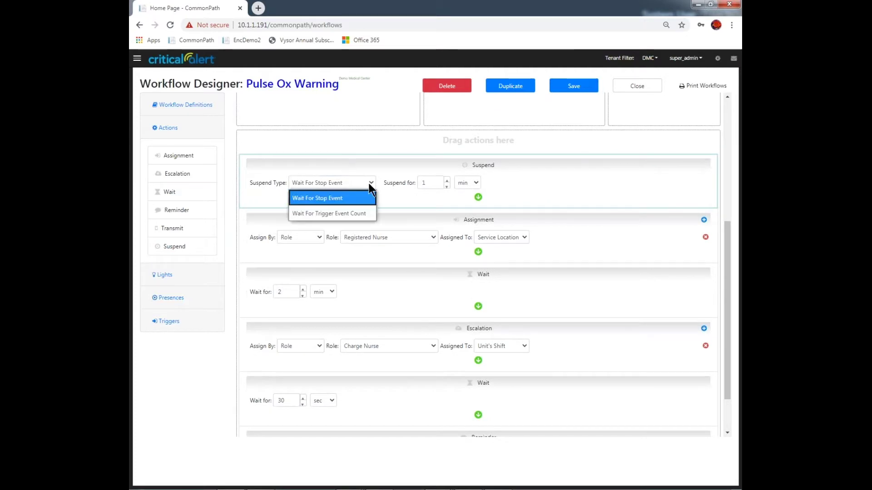
click(403, 165)
drag(403, 166, 414, 305)
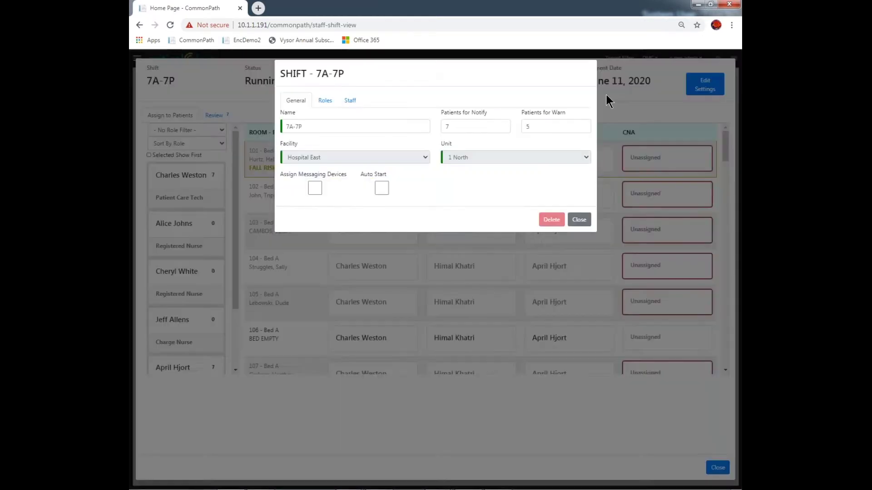
click(339, 99)
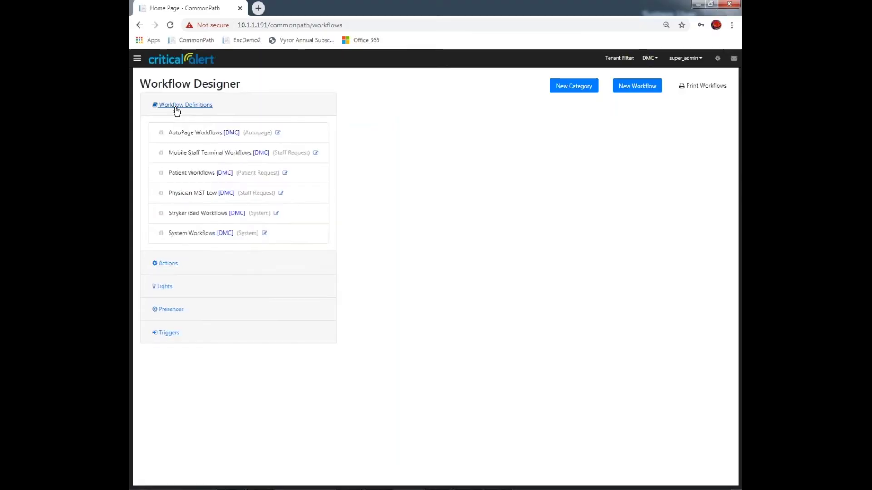
Open the Pulse Ox Warning workflow from the System Workflows category
click(192, 232)
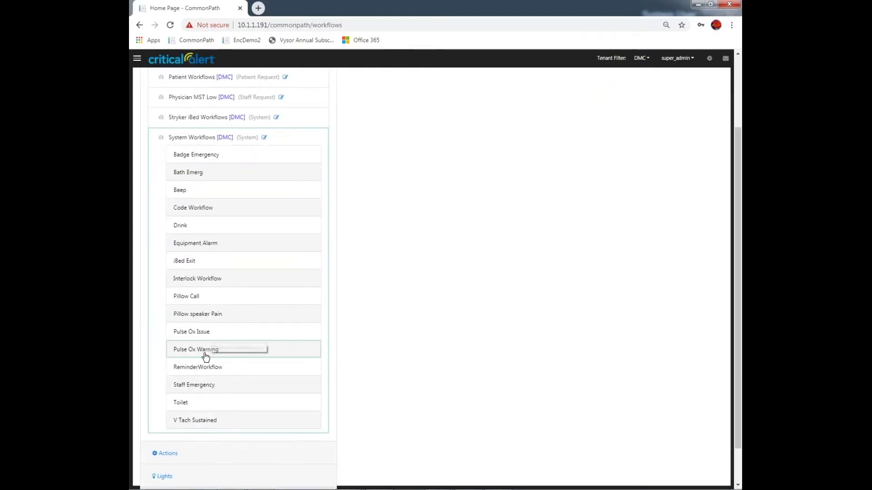
click(205, 353)
scroll(325, 346, up, 2)
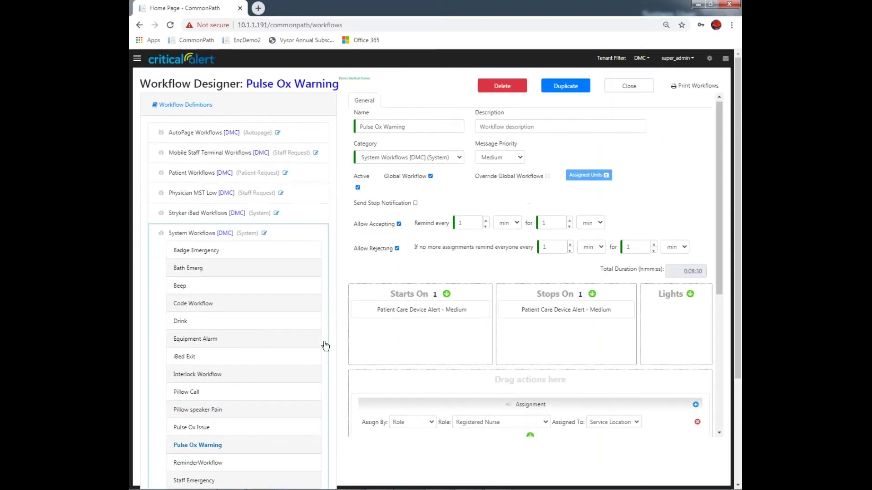
Duplicate it as 'Pulse Ox Critical' and drag the Starts On trigger out of the copy
click(563, 86)
click(400, 124)
text(Pu)
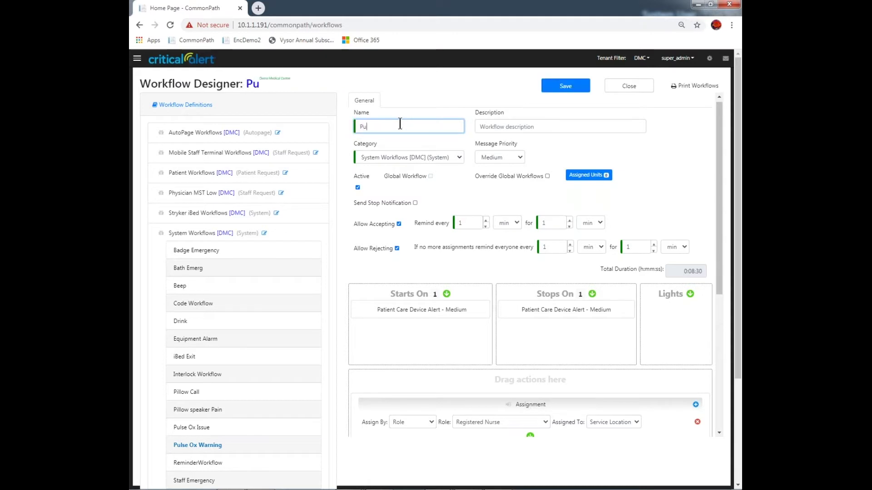
text(lse Ox Critical)
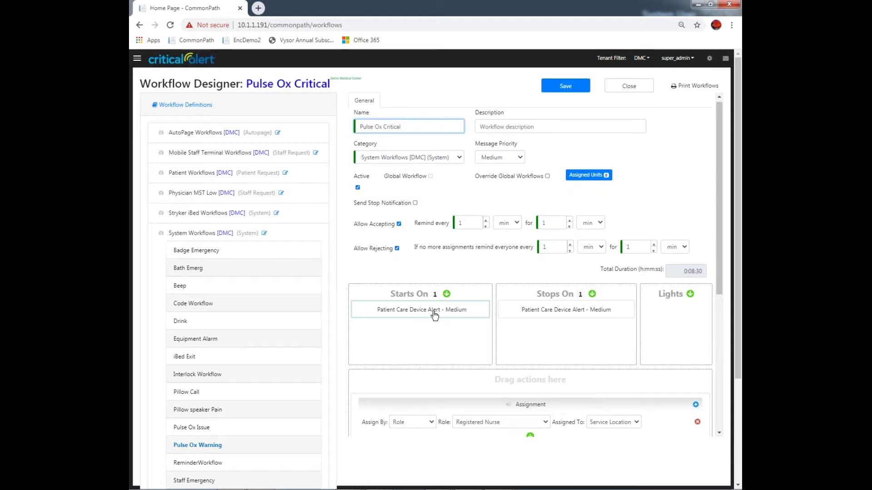
drag(435, 314, 290, 325)
scroll(506, 304, down, 4)
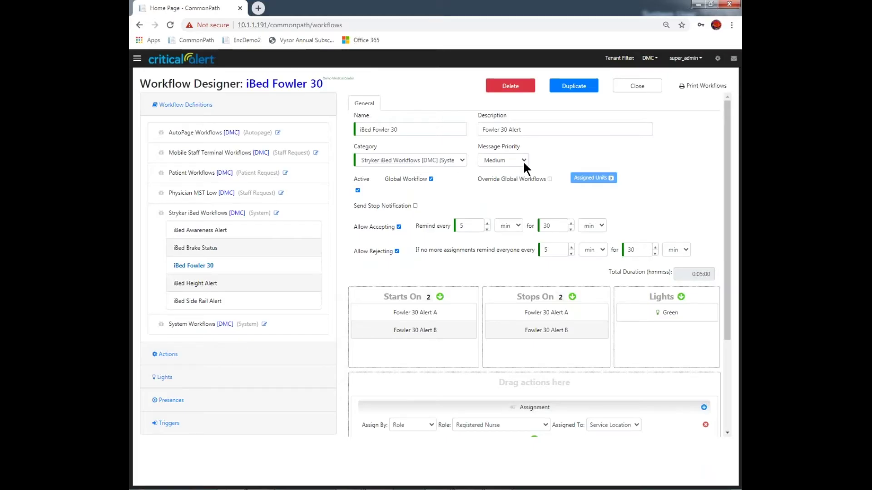
Review the Message Priority levels, then add a Wait action to Pulse Ox Warning's action sequence
click(524, 160)
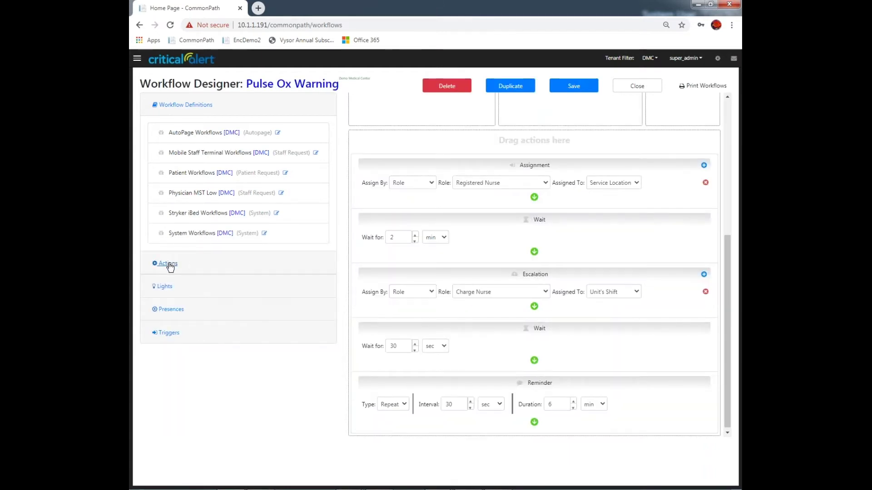
click(175, 263)
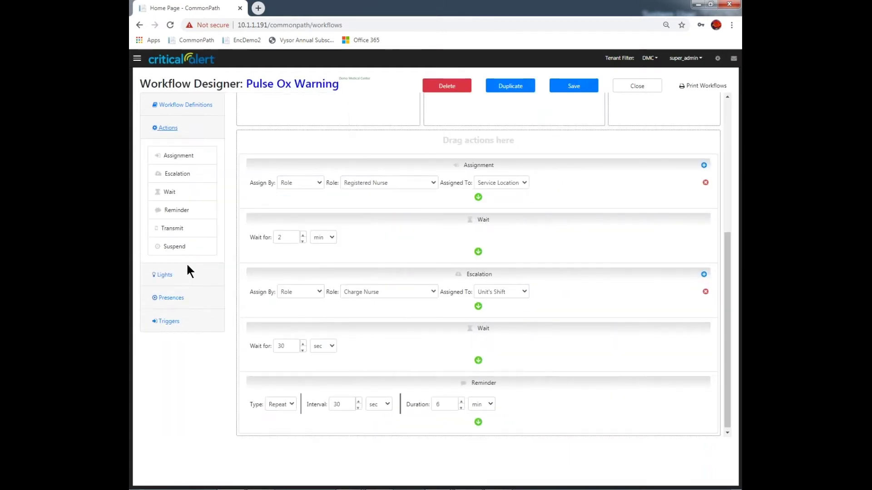
drag(175, 193, 364, 161)
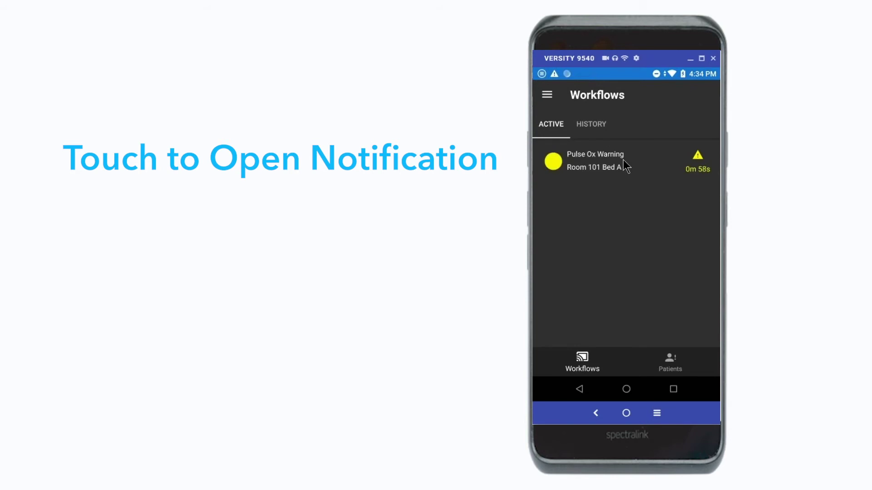
Open the Room 101 Bed A Pulse Ox Warning alert on the phone and accept it
click(609, 158)
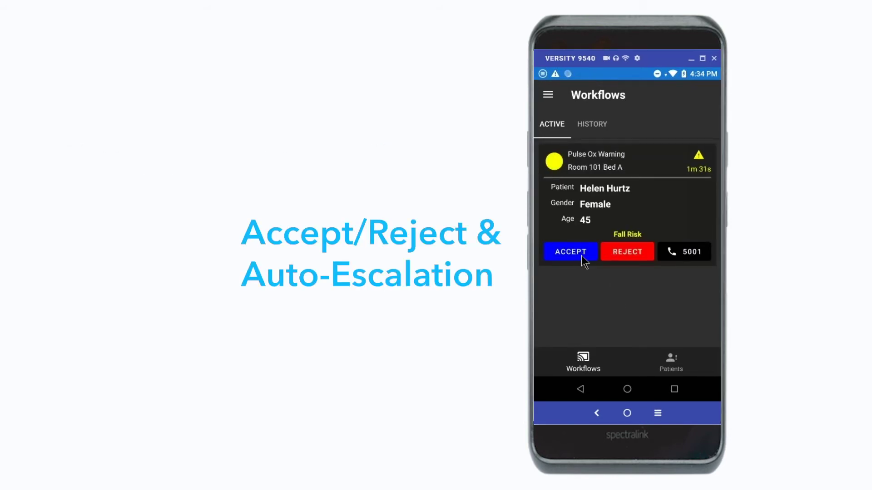
click(580, 255)
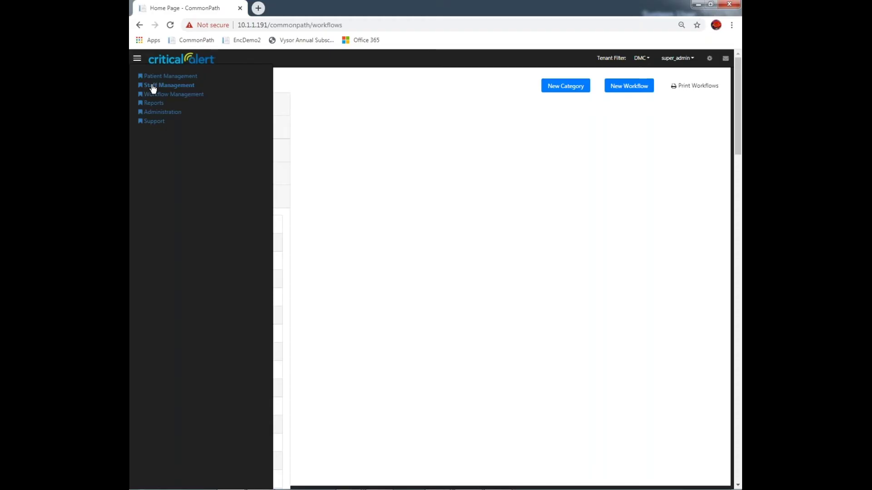
Go to Staff Management's assignment page and open the 7P-7A shift
click(152, 87)
click(156, 114)
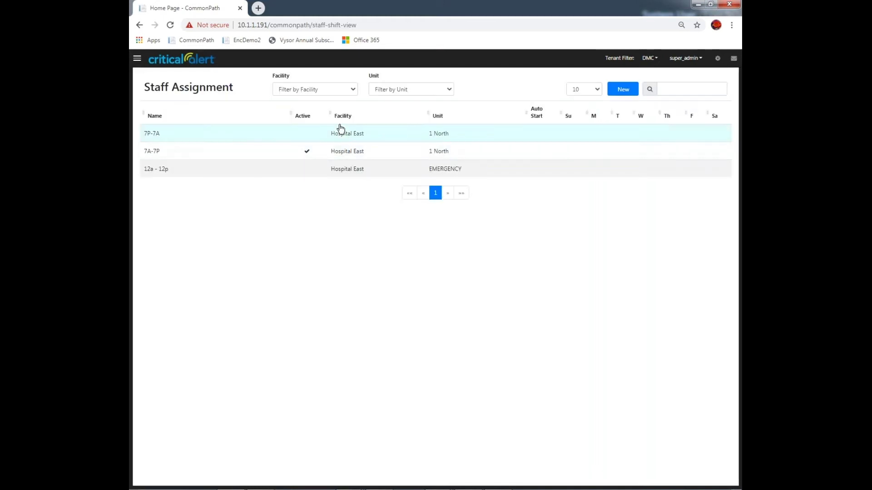
click(349, 89)
click(365, 133)
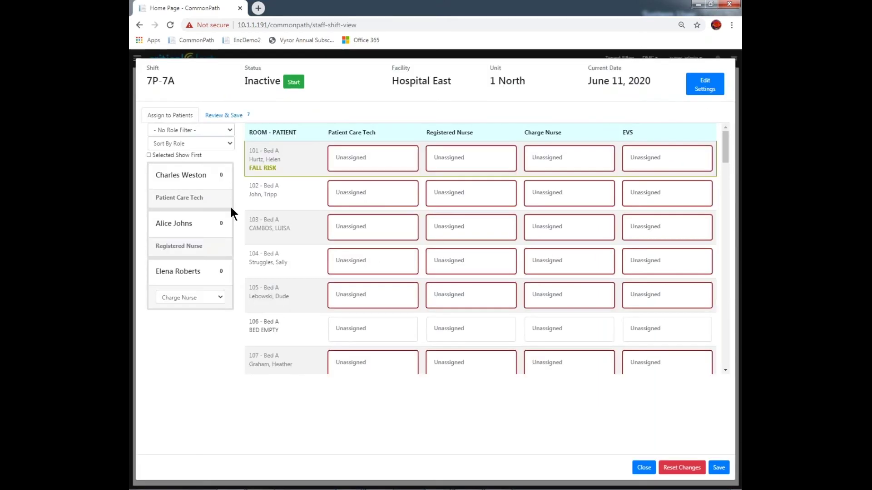
Assign the patient care tech to rooms 101, 103, 104 and 105
click(182, 175)
click(366, 159)
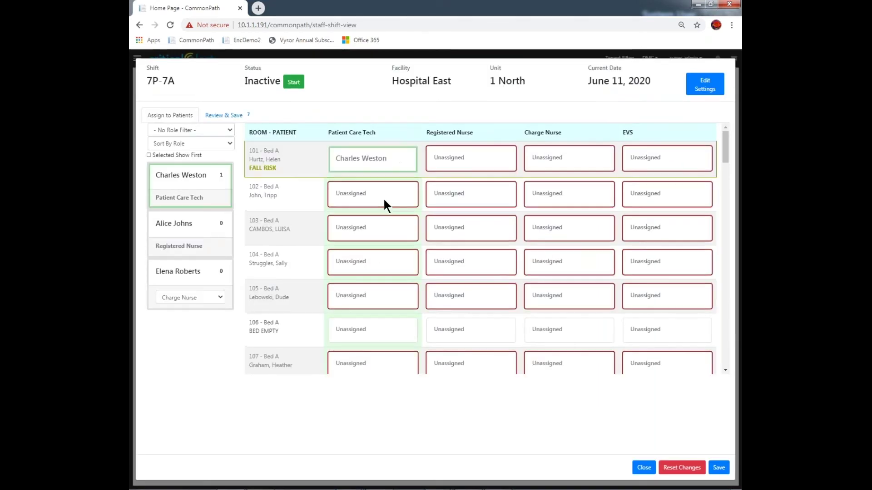
click(383, 227)
click(371, 263)
click(373, 299)
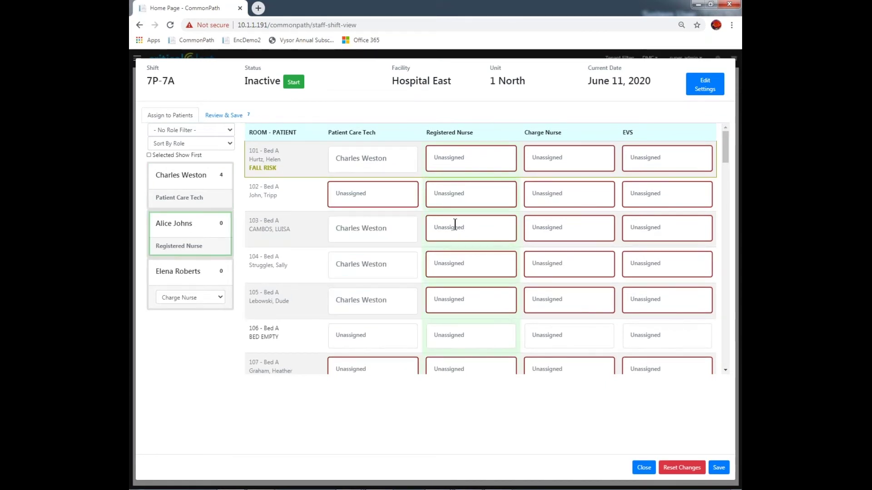
Assign the registered nurse to rooms 103–106 and the charge nurse to every room
click(454, 225)
click(463, 261)
click(467, 296)
click(464, 334)
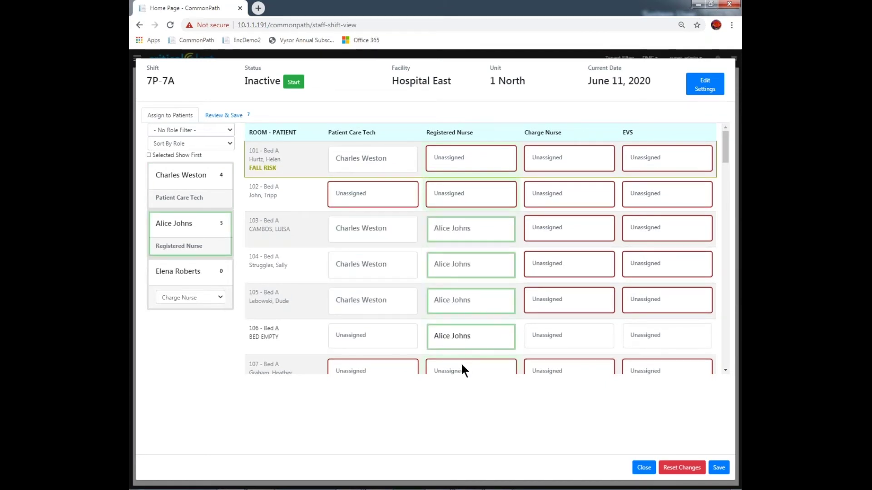
click(190, 278)
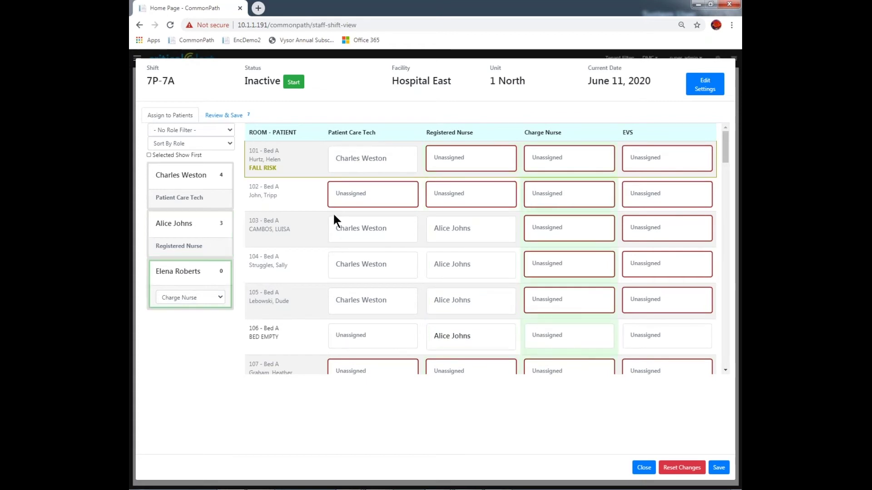
click(564, 136)
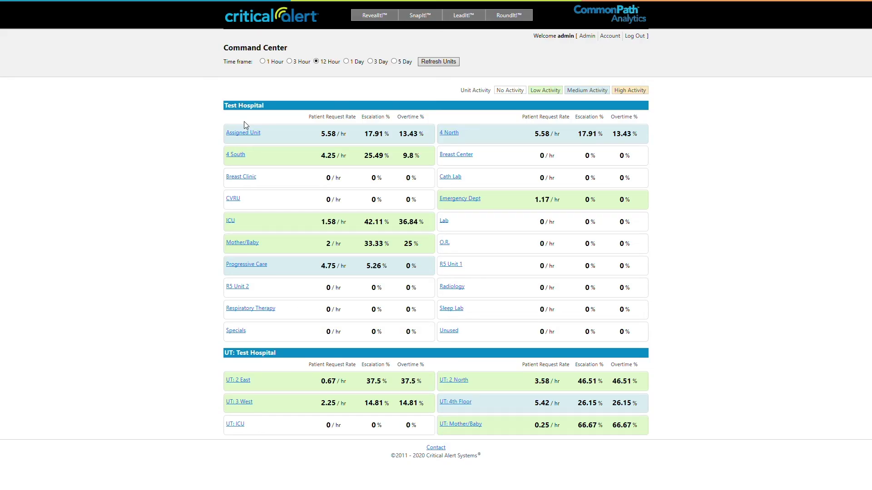
Switch to the SnapIt report for room UT: 210 and scroll down to the Unit Activity timeline
click(432, 15)
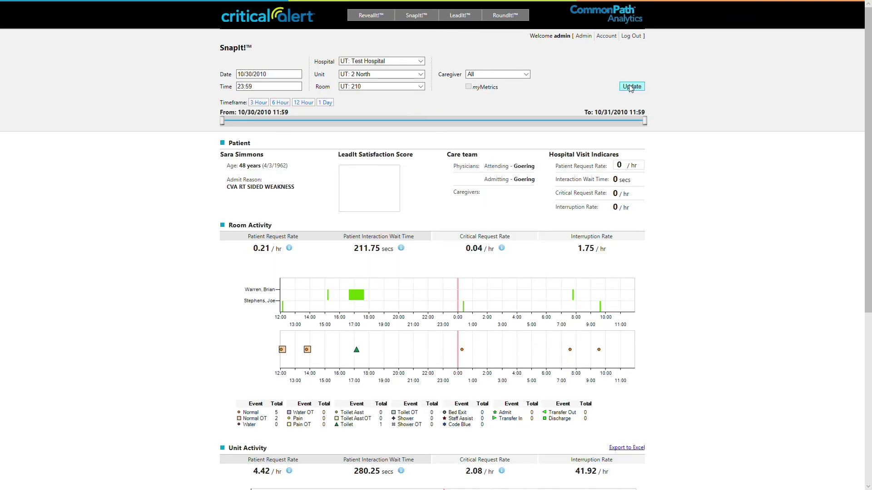
scroll(687, 325, down, 5)
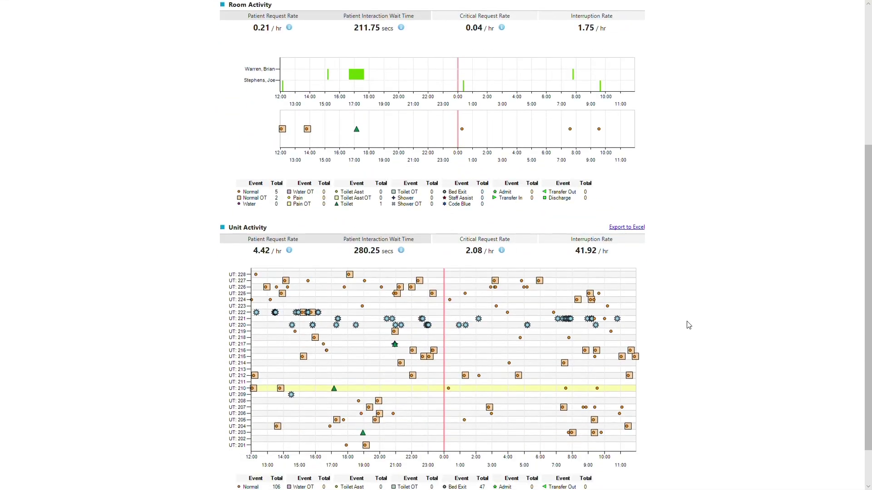
scroll(689, 325, down, 2)
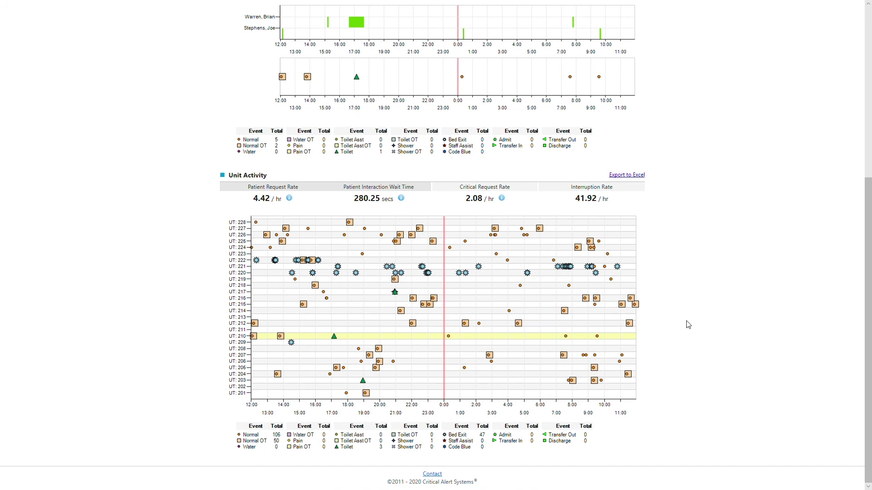